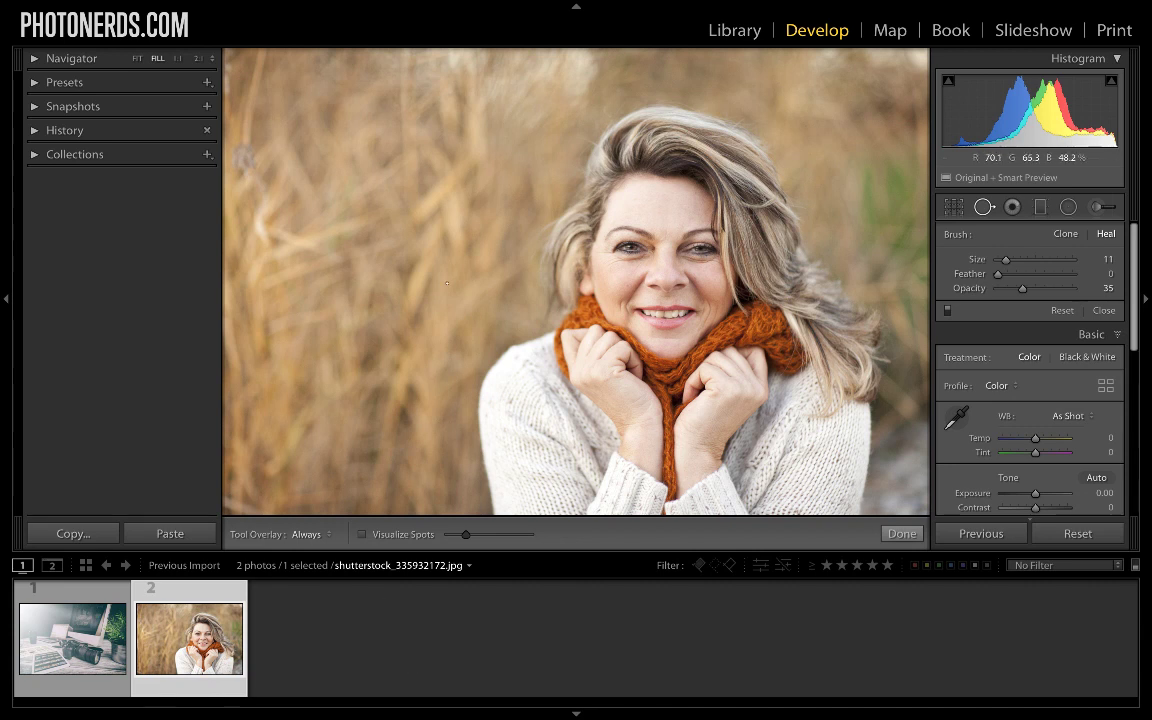
Step: Zoom the portrait to 2:1 and pan to centre the eye and under-eye wrinkles
{"action": "left_click", "coordinate": [211, 60]}
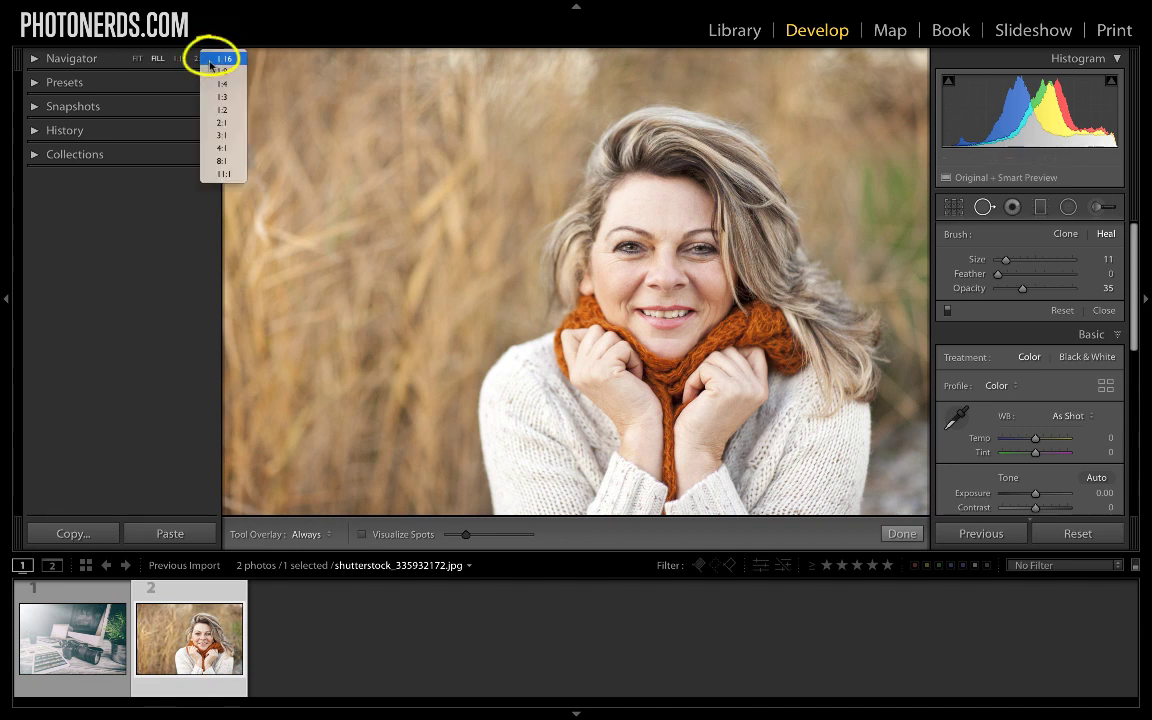
{"action": "left_click", "coordinate": [222, 122]}
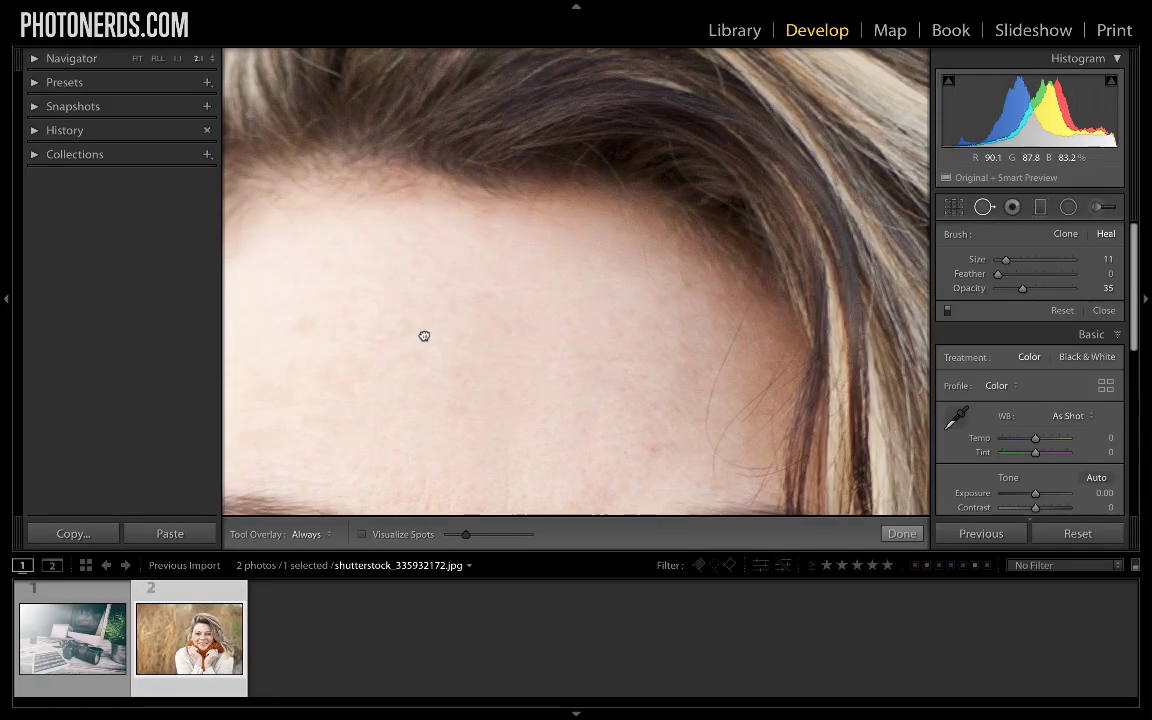
{"action": "left_click_drag", "start_coordinate": [424, 334], "coordinate": [589, 217]}
{"action": "left_click_drag", "start_coordinate": [519, 309], "coordinate": [612, 95]}
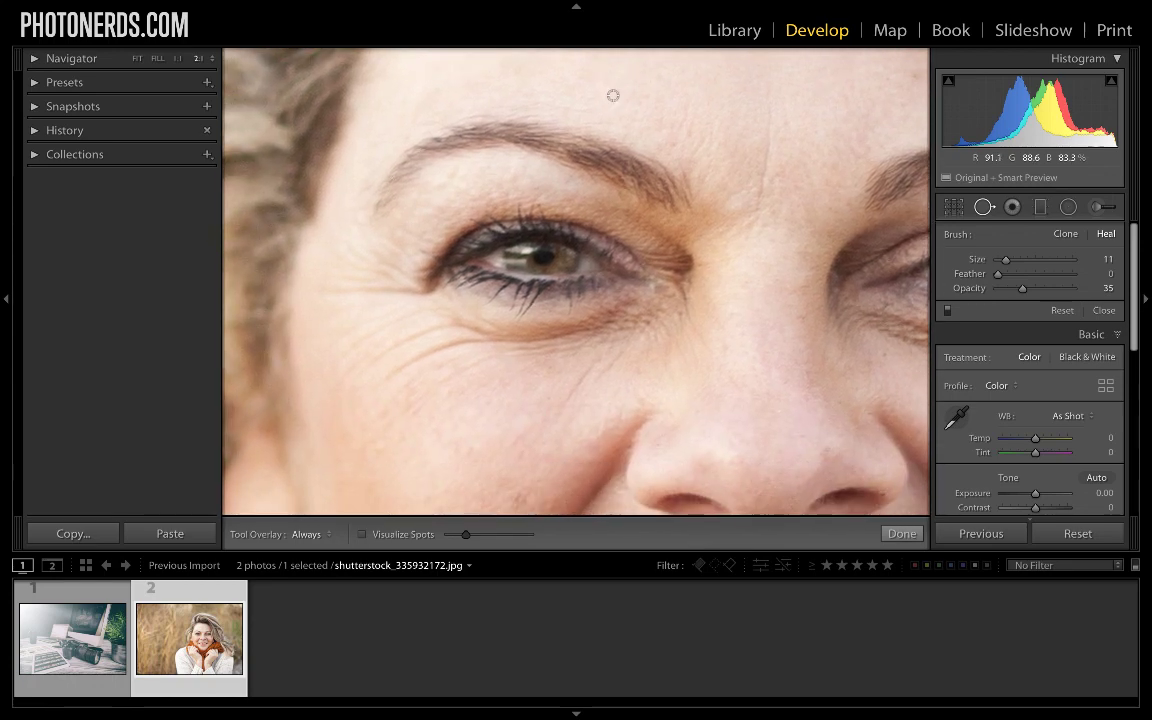
{"action": "left_click_drag", "start_coordinate": [605, 199], "coordinate": [625, 172]}
{"action": "key", "text": "space"}
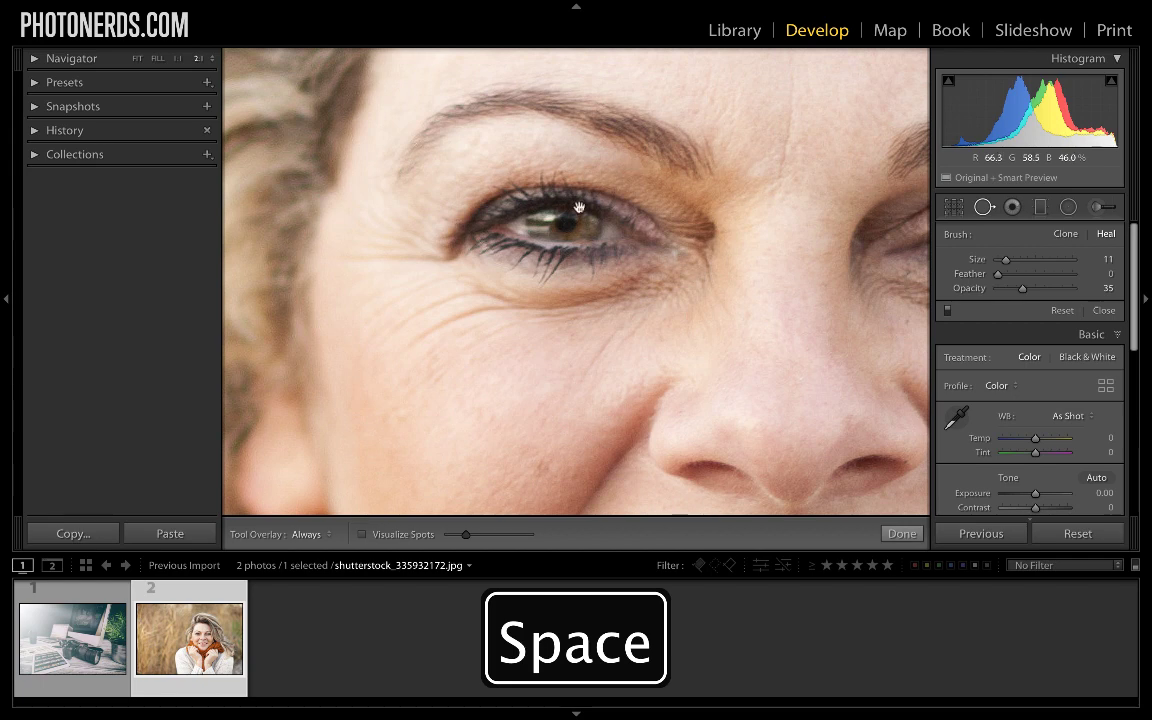
{"action": "left_click_drag", "start_coordinate": [540, 254], "coordinate": [660, 201]}
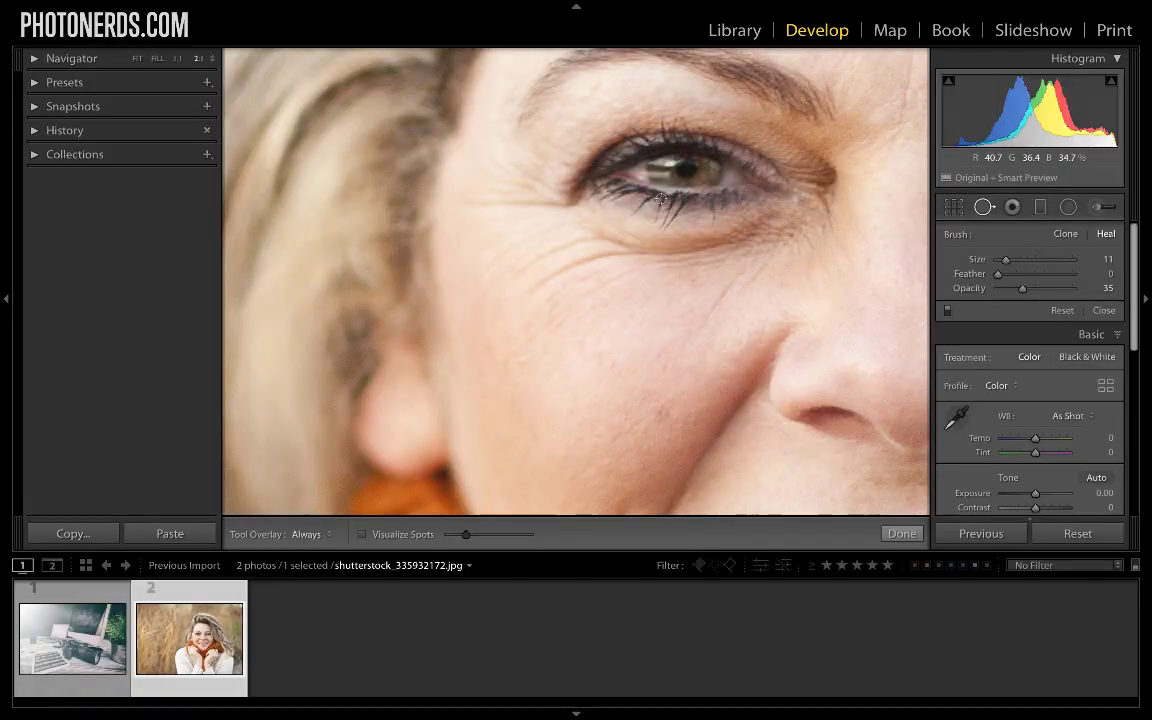
Step: Hide all panels and size the Heal brush to roughly the width of the fine wrinkles
{"action": "key", "text": "shift+Tab"}
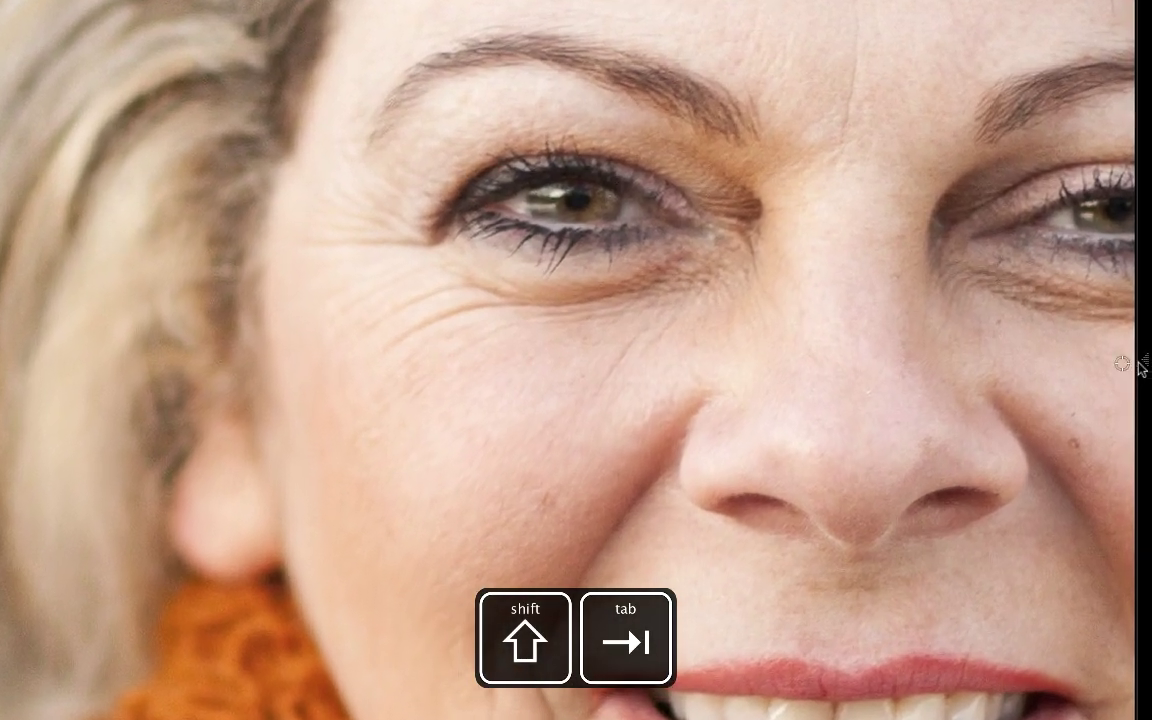
{"action": "mouse_move", "coordinate": [1145, 360]}
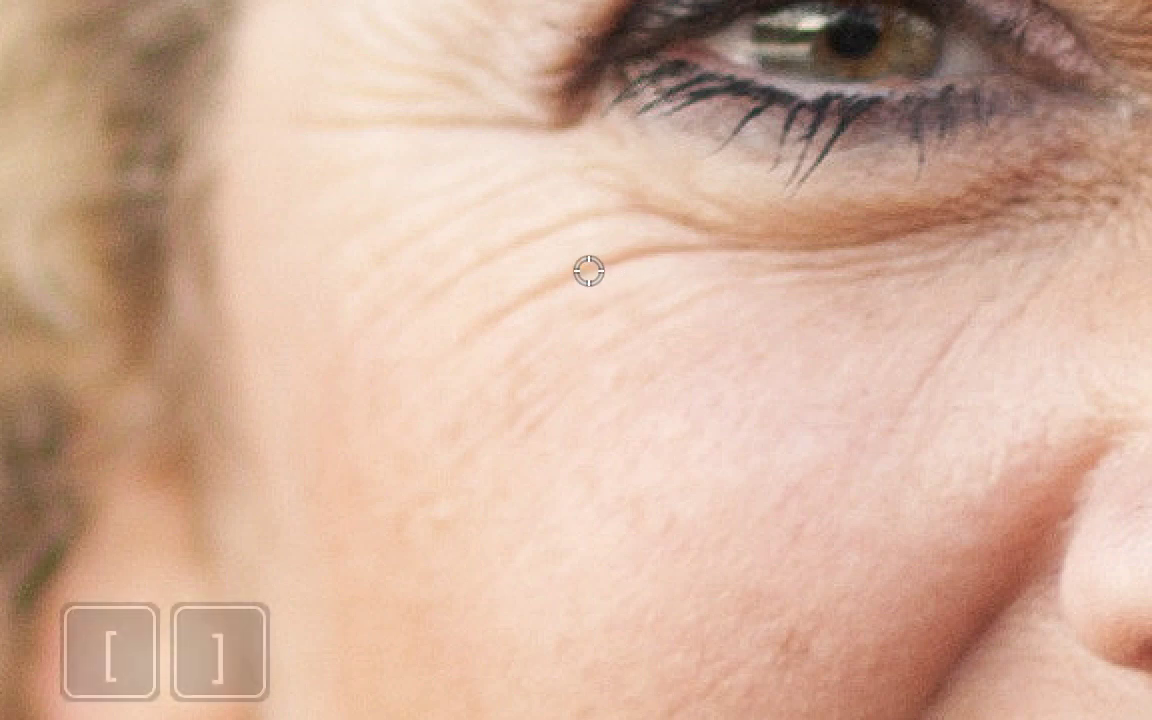
{"action": "key", "text": "bracketright"}
{"action": "key", "text": "bracketleft"}
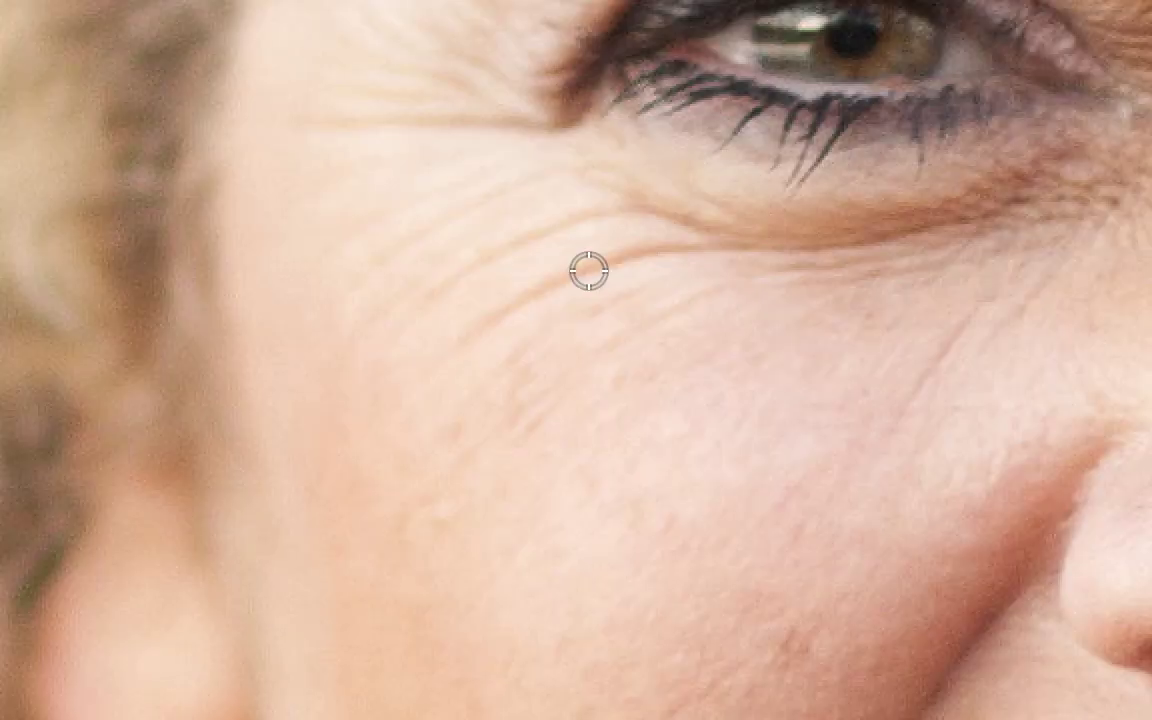
{"action": "key", "text": "bracketright"}
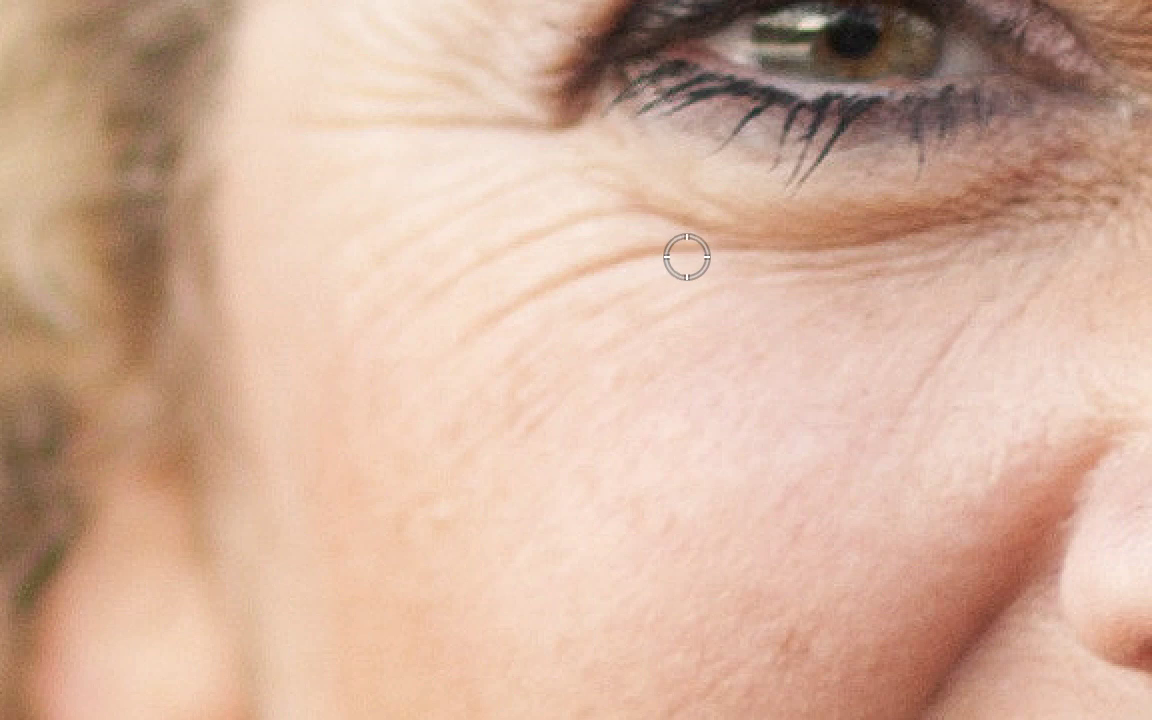
Step: Heal along the under-eye crease, sampling smoother cheek skin lower down
{"action": "left_click", "coordinate": [684, 255], "text": "alt"}
{"action": "mouse_move", "coordinate": [684, 255]}
{"action": "left_mouse_down"}
{"action": "mouse_move", "coordinate": [589, 267]}
{"action": "mouse_move", "coordinate": [470, 332]}
{"action": "mouse_move", "coordinate": [434, 368]}
{"action": "left_mouse_up"}
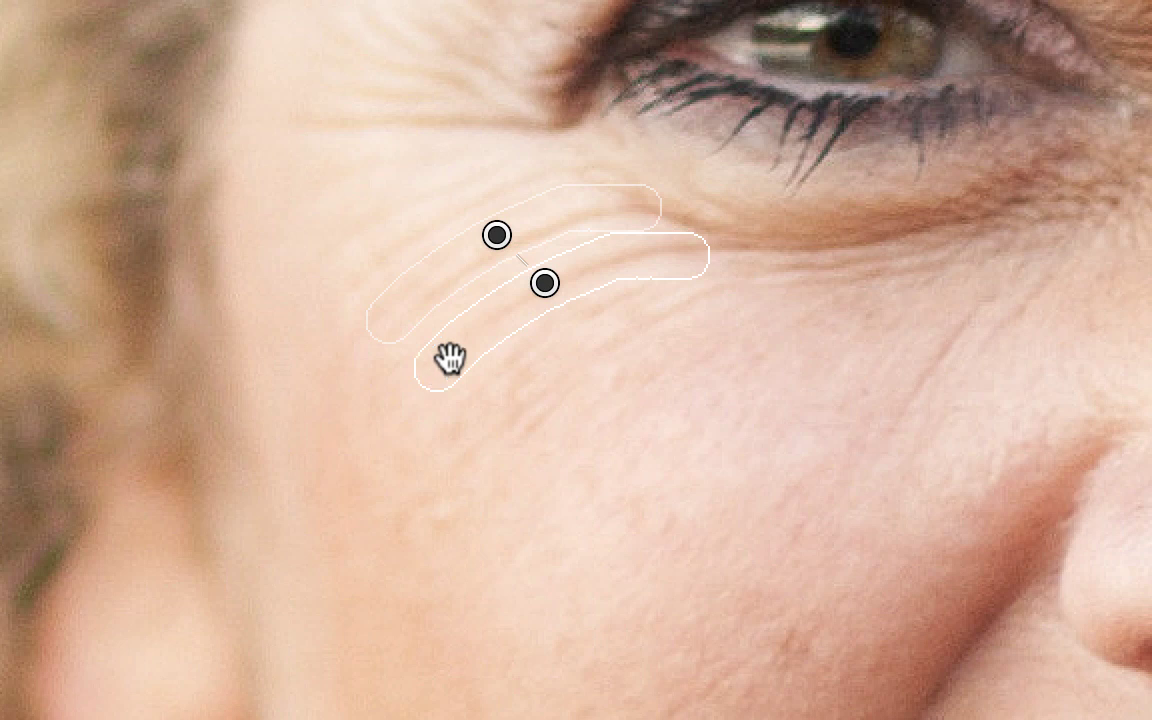
{"action": "mouse_move", "coordinate": [491, 242]}
{"action": "left_mouse_down"}
{"action": "mouse_move", "coordinate": [419, 370]}
{"action": "mouse_move", "coordinate": [535, 453]}
{"action": "mouse_move", "coordinate": [715, 470]}
{"action": "mouse_move", "coordinate": [686, 432]}
{"action": "mouse_move", "coordinate": [686, 393]}
{"action": "mouse_move", "coordinate": [712, 404]}
{"action": "mouse_move", "coordinate": [666, 470]}
{"action": "mouse_move", "coordinate": [668, 440]}
{"action": "mouse_move", "coordinate": [657, 441]}
{"action": "mouse_move", "coordinate": [692, 411]}
{"action": "left_mouse_up"}
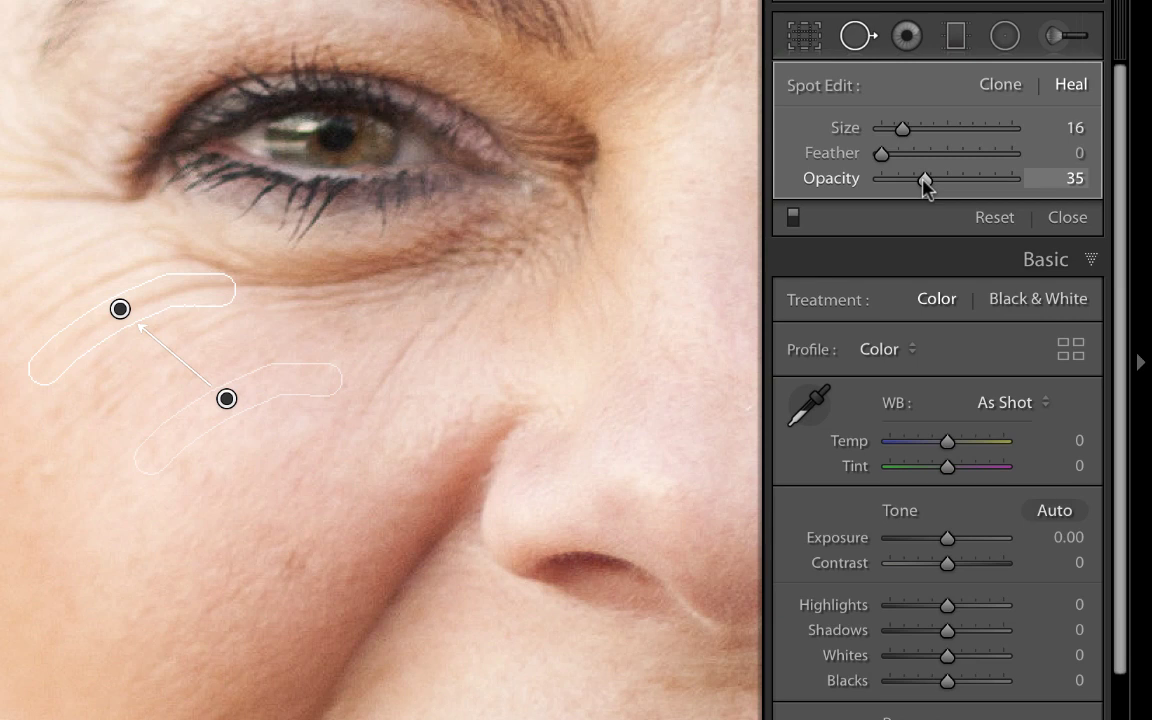
Step: Compare heal opacities from 1 to 100, settle at 51, and set Feather to 44
{"action": "mouse_move", "coordinate": [910, 185]}
{"action": "left_mouse_down"}
{"action": "mouse_move", "coordinate": [990, 185]}
{"action": "mouse_move", "coordinate": [883, 192]}
{"action": "left_mouse_up"}
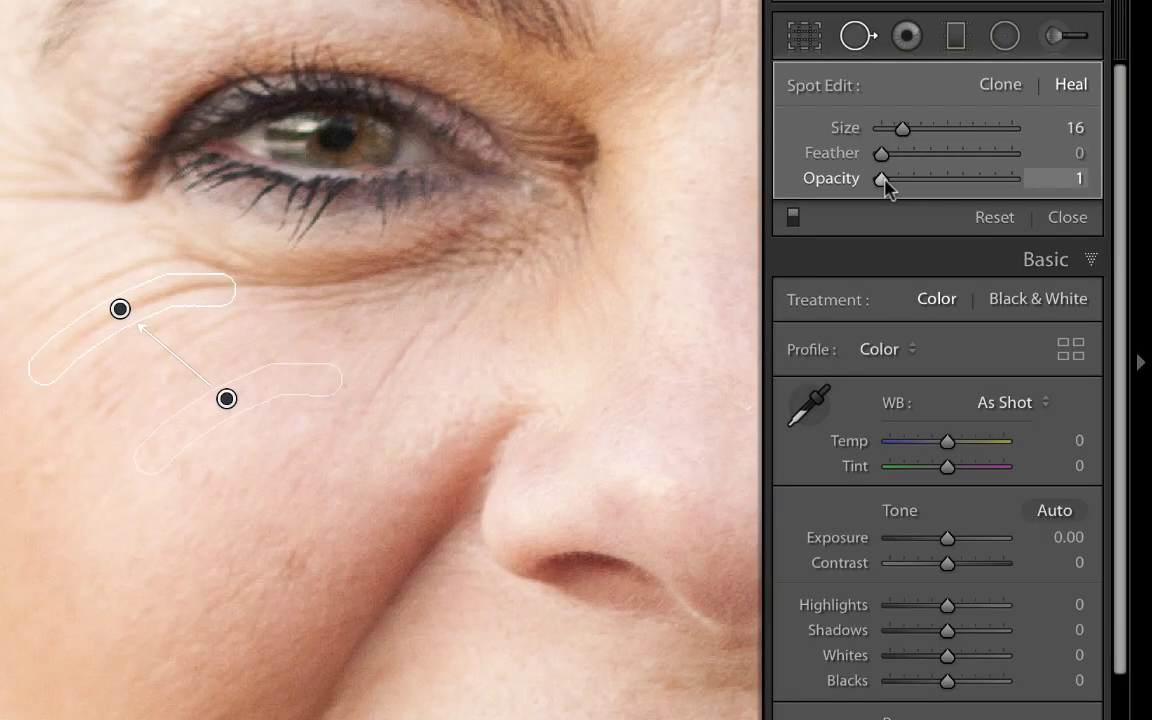
{"action": "left_click_drag", "start_coordinate": [884, 182], "coordinate": [1036, 183]}
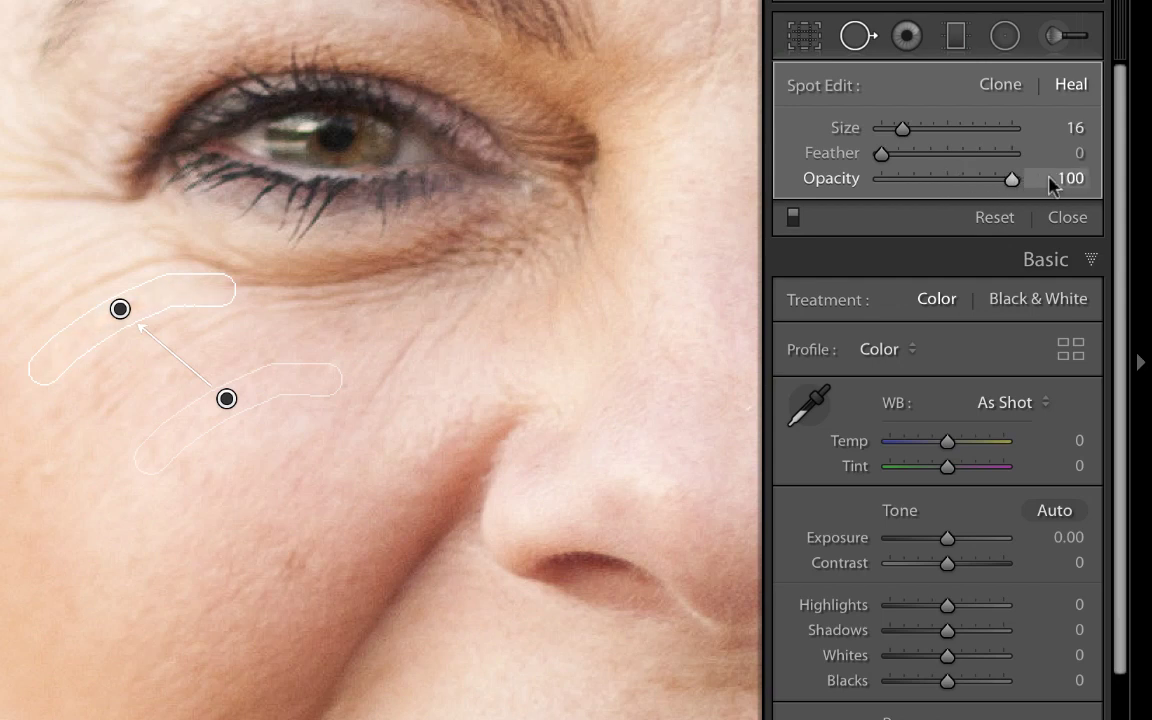
{"action": "left_click_drag", "start_coordinate": [1012, 182], "coordinate": [870, 190]}
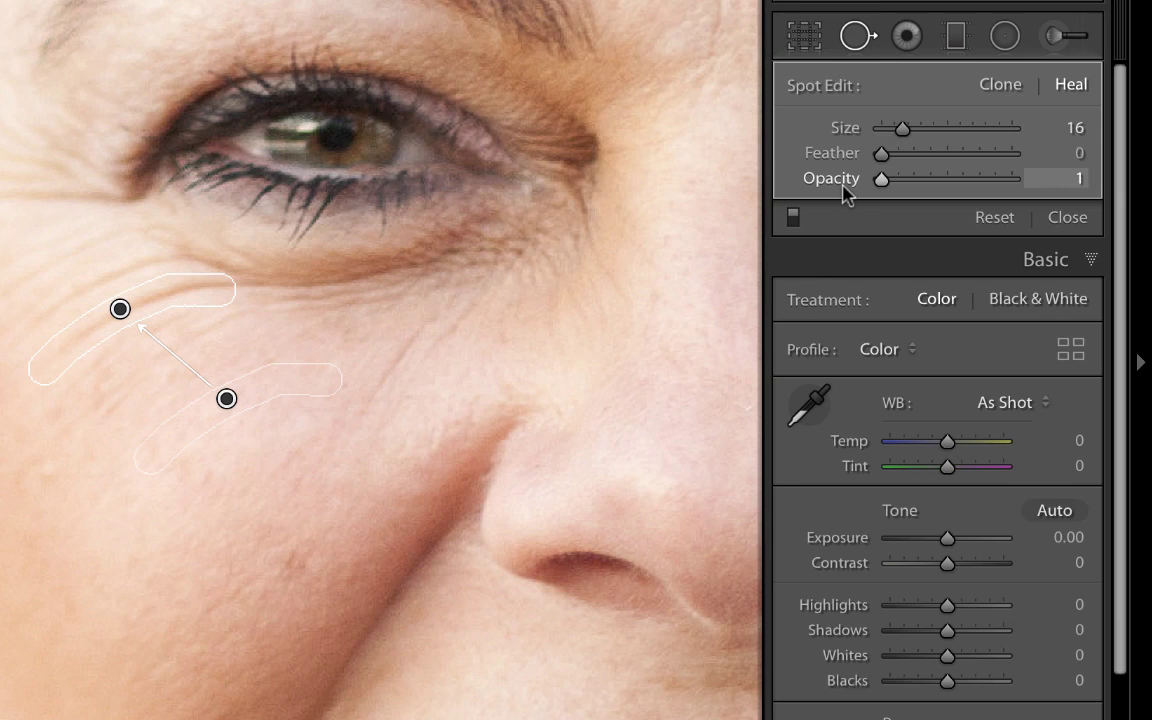
{"action": "left_click_drag", "start_coordinate": [893, 197], "coordinate": [978, 197]}
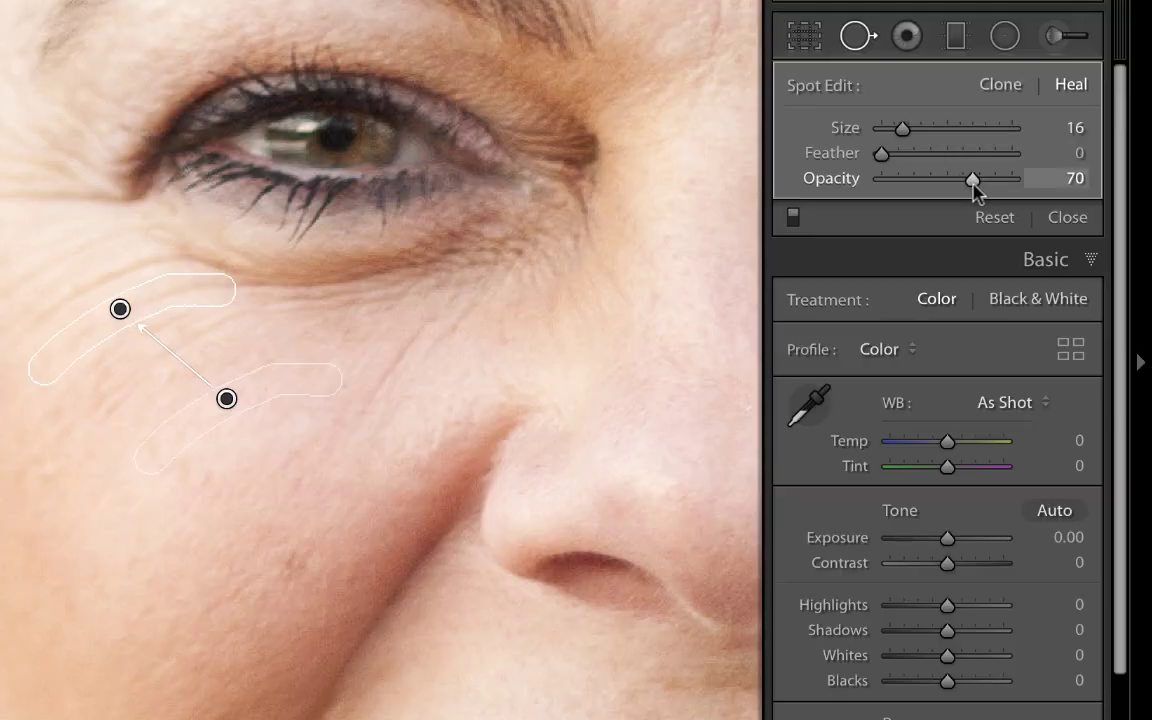
{"action": "left_click_drag", "start_coordinate": [960, 185], "coordinate": [944, 187]}
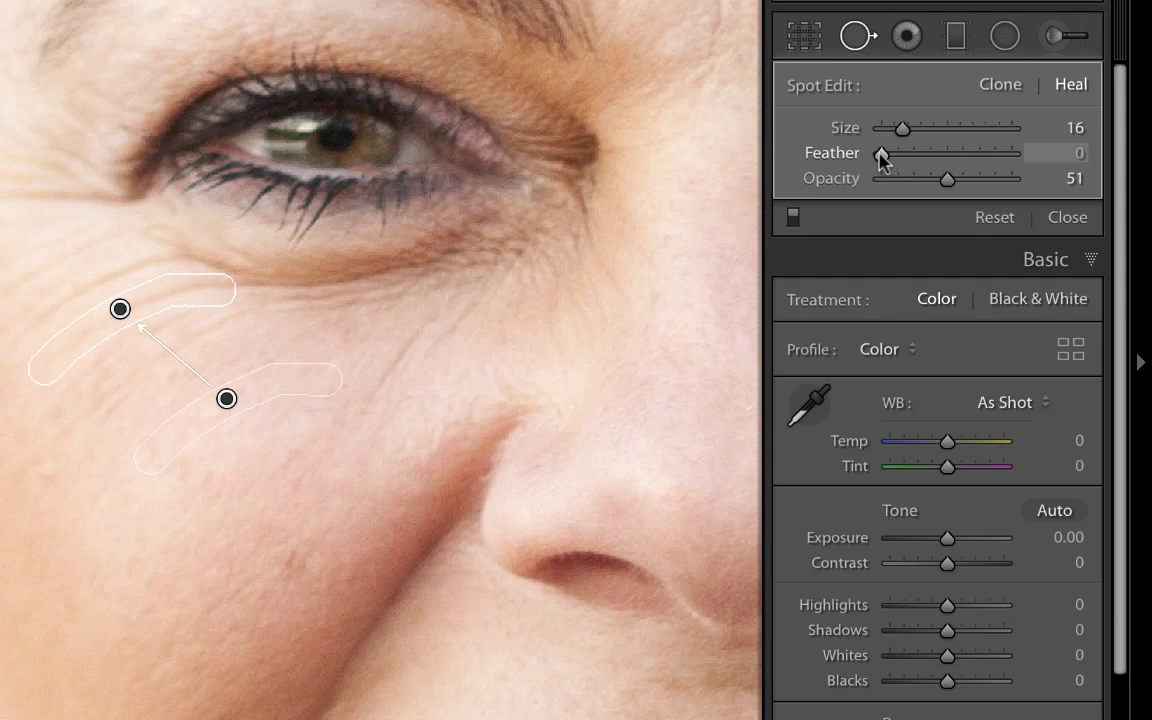
{"action": "left_click_drag", "start_coordinate": [882, 158], "coordinate": [945, 163]}
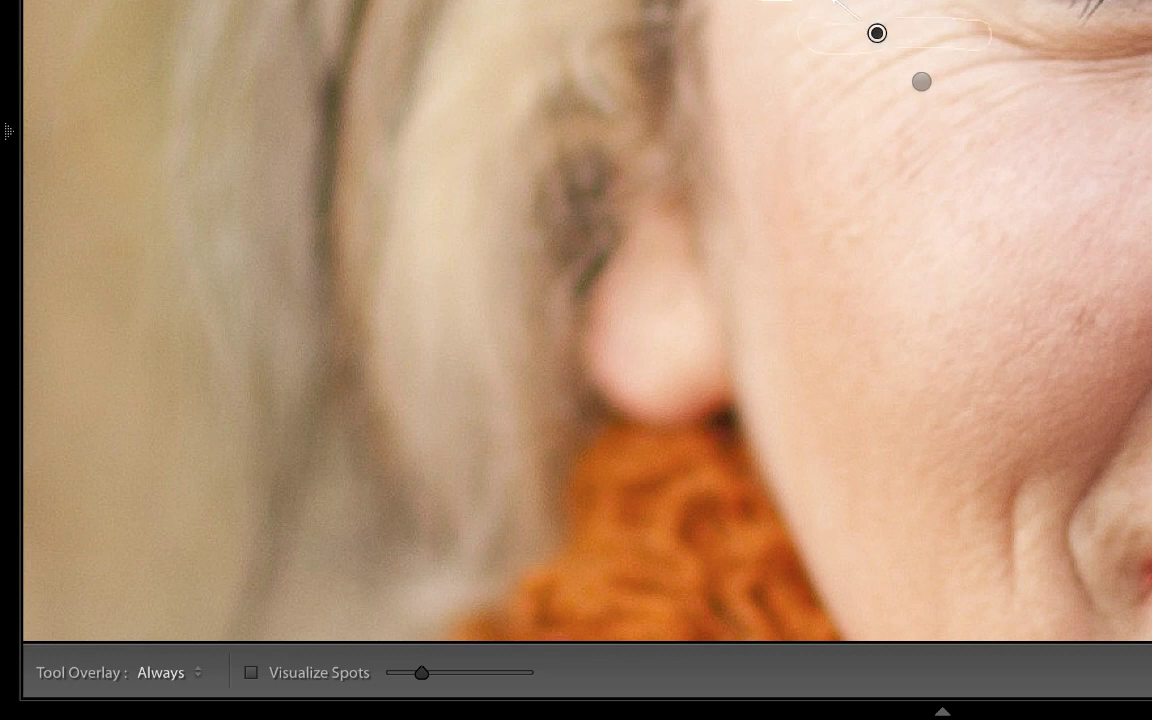
Step: Move the heal source further down the cheek and set Tool Overlay to Selected
{"action": "mouse_move", "coordinate": [880, 33]}
{"action": "left_mouse_down"}
{"action": "mouse_move", "coordinate": [870, 90]}
{"action": "mouse_move", "coordinate": [879, 146]}
{"action": "mouse_move", "coordinate": [946, 229]}
{"action": "mouse_move", "coordinate": [1016, 216]}
{"action": "mouse_move", "coordinate": [1040, 195]}
{"action": "mouse_move", "coordinate": [1030, 180]}
{"action": "left_mouse_up"}
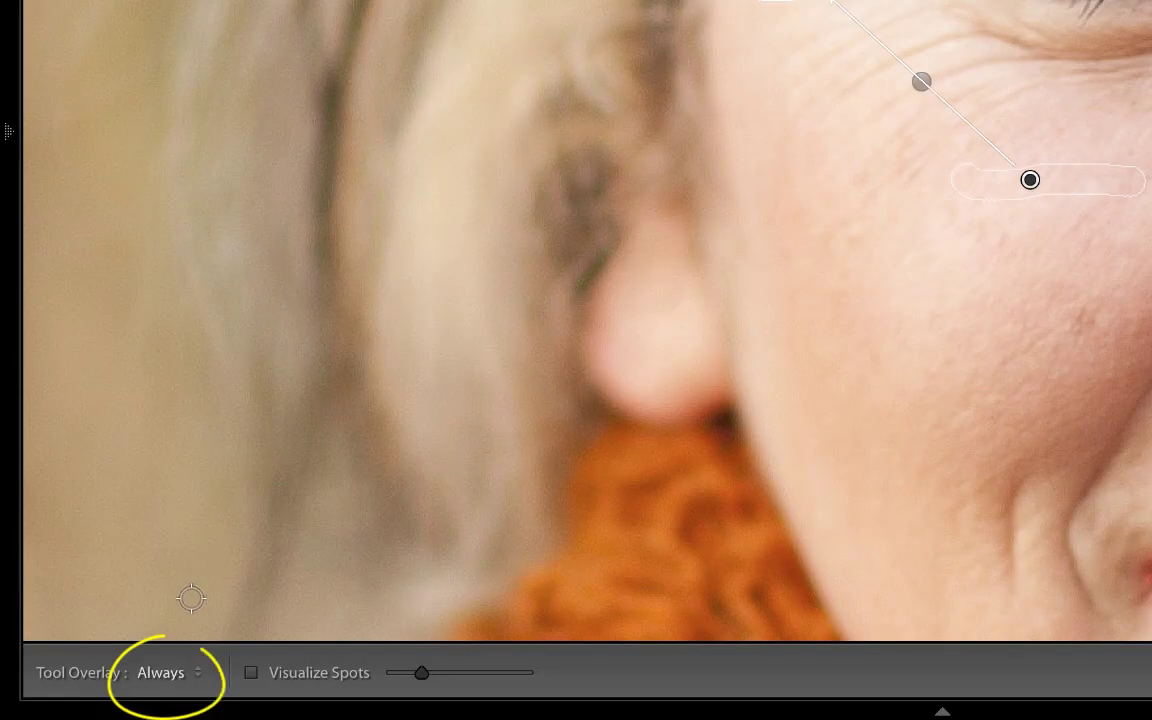
{"action": "left_click", "coordinate": [198, 673]}
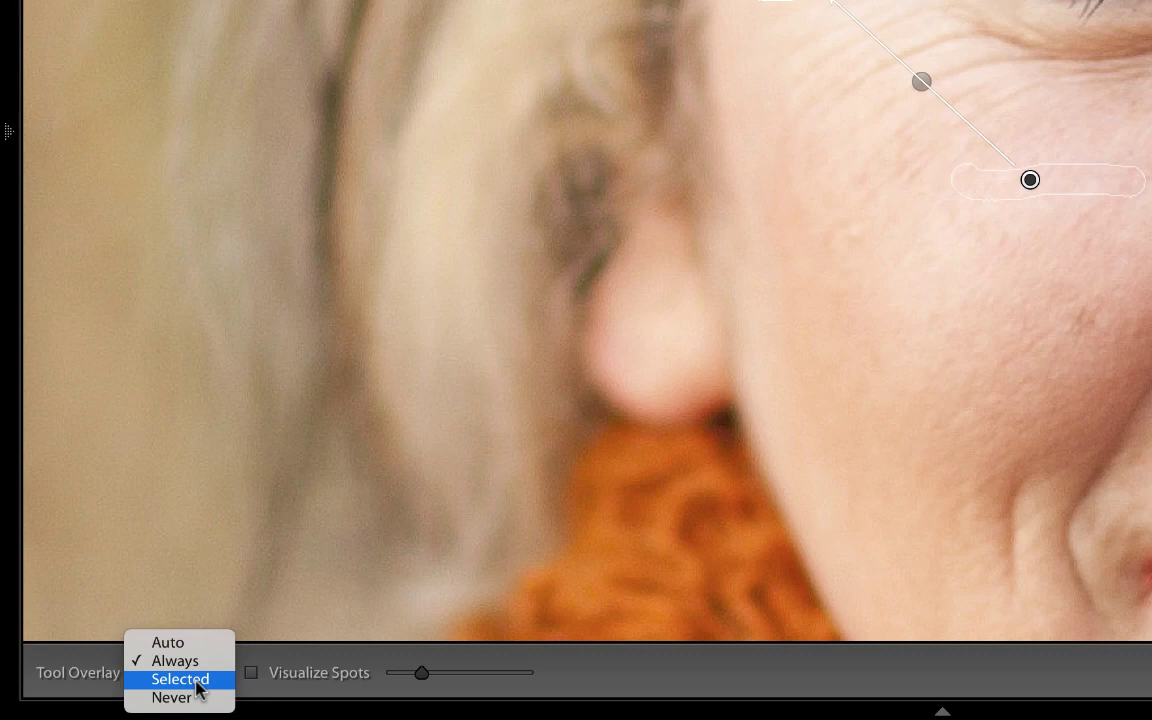
{"action": "left_click", "coordinate": [197, 681]}
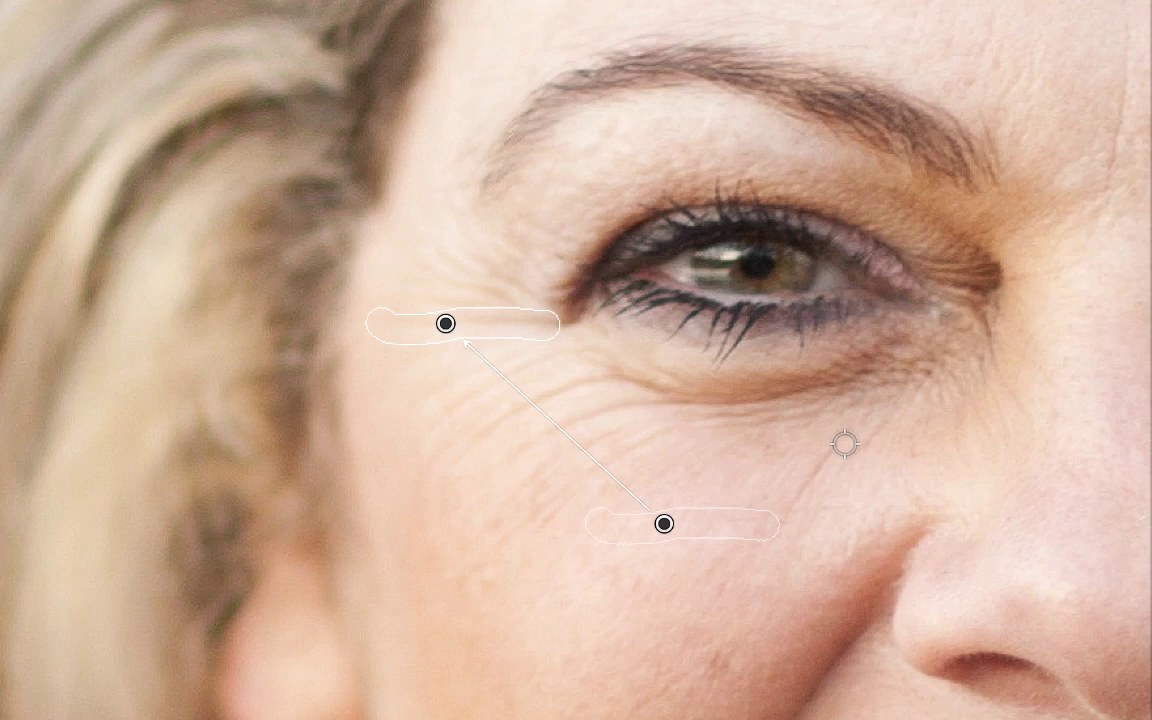
Step: Paint two more heal strokes below the eye on smooth-skin sources, with opacity raised to 79
{"action": "left_click_drag", "start_coordinate": [845, 436], "coordinate": [769, 555]}
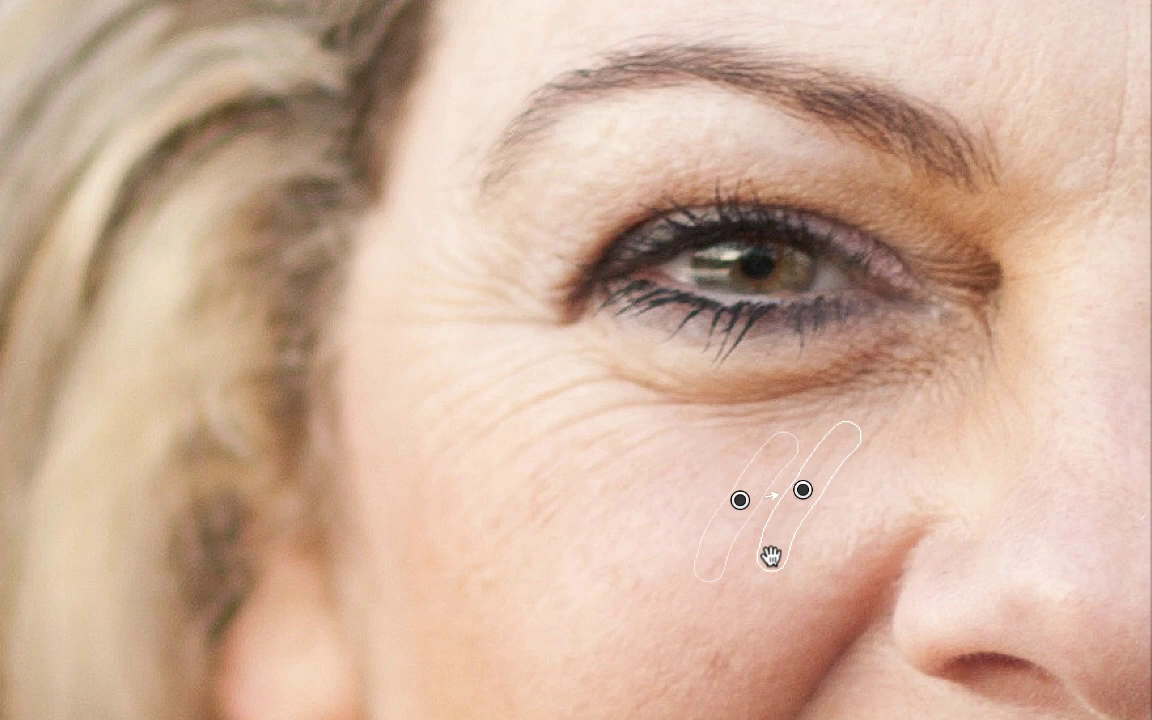
{"action": "left_click_drag", "start_coordinate": [739, 500], "coordinate": [525, 540]}
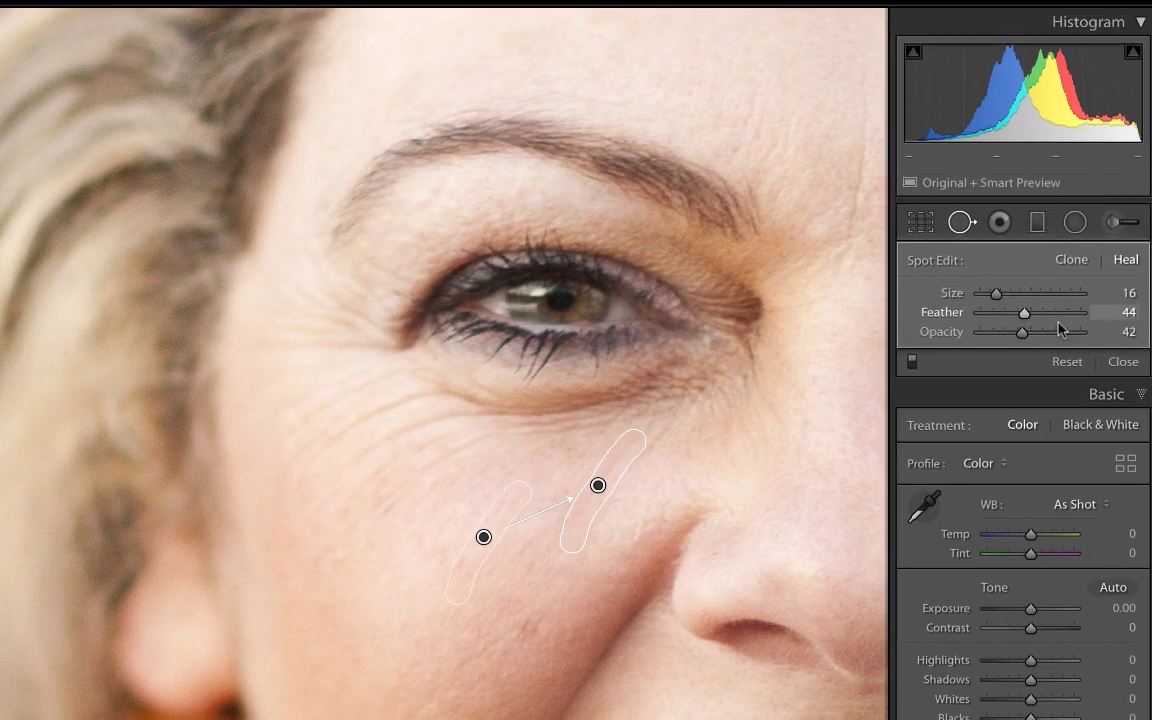
{"action": "left_click_drag", "start_coordinate": [996, 340], "coordinate": [1013, 342]}
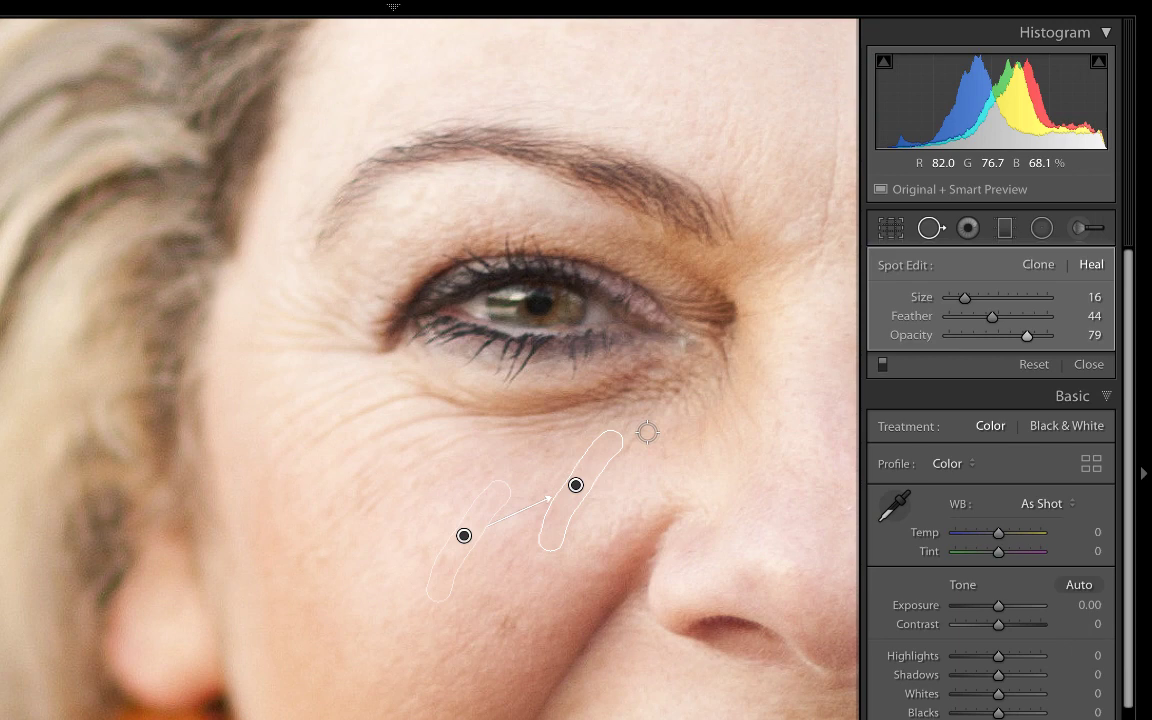
{"action": "left_click_drag", "start_coordinate": [645, 431], "coordinate": [586, 514]}
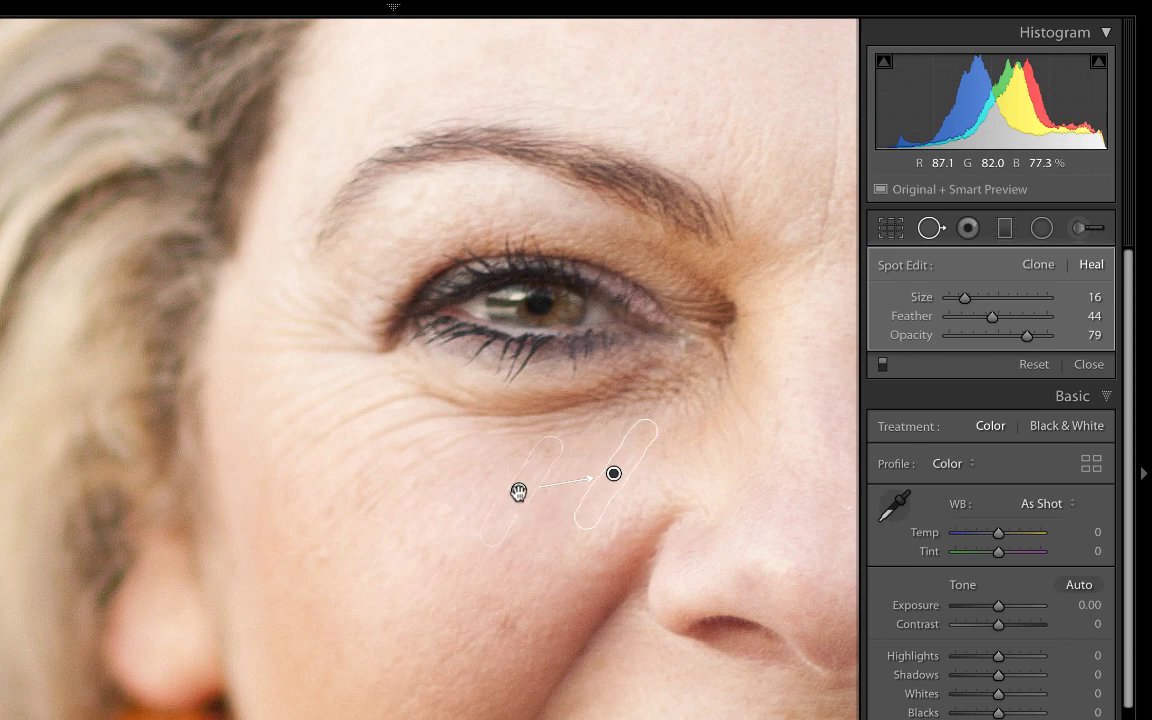
{"action": "mouse_move", "coordinate": [512, 504]}
{"action": "left_mouse_down"}
{"action": "mouse_move", "coordinate": [501, 535]}
{"action": "mouse_move", "coordinate": [512, 542]}
{"action": "mouse_move", "coordinate": [499, 527]}
{"action": "left_mouse_up"}
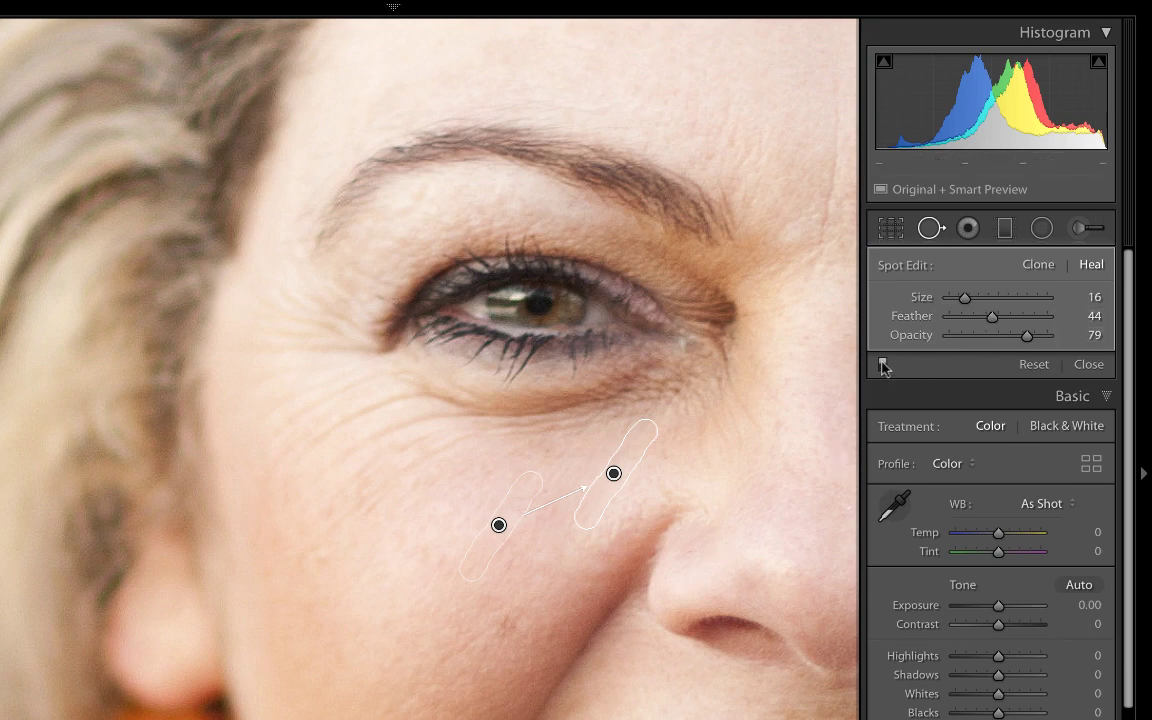
{"action": "left_click", "coordinate": [882, 365]}
{"action": "left_click", "coordinate": [882, 365]}
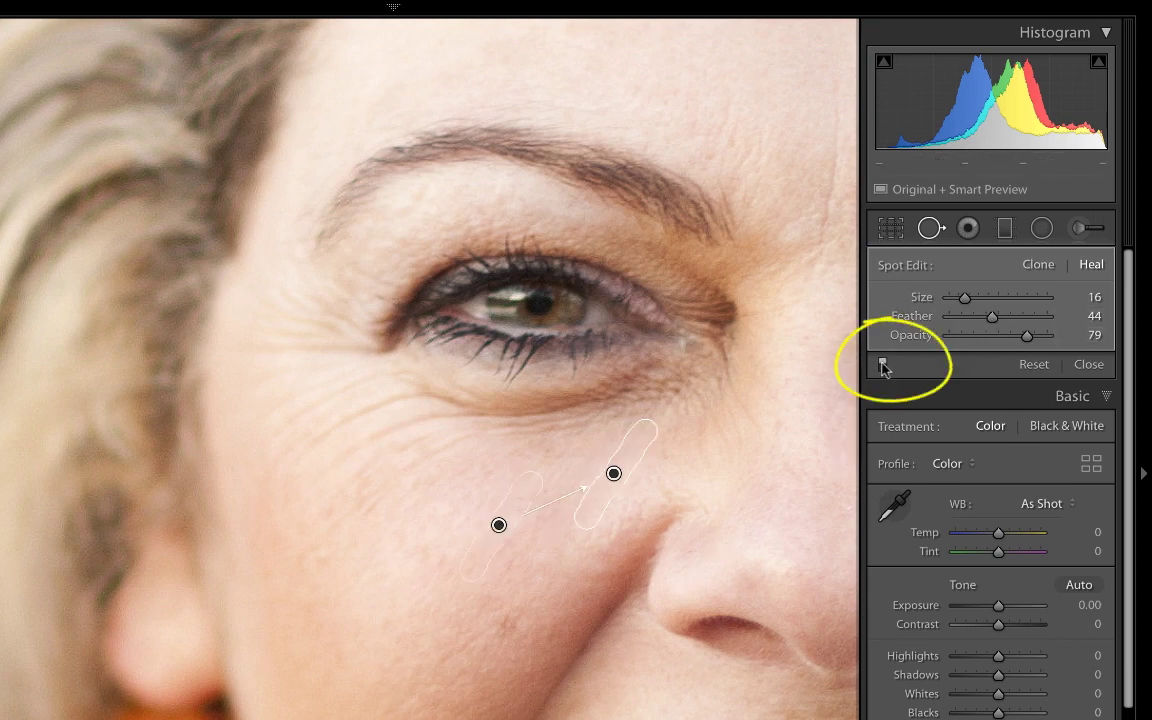
{"action": "left_click", "coordinate": [882, 365]}
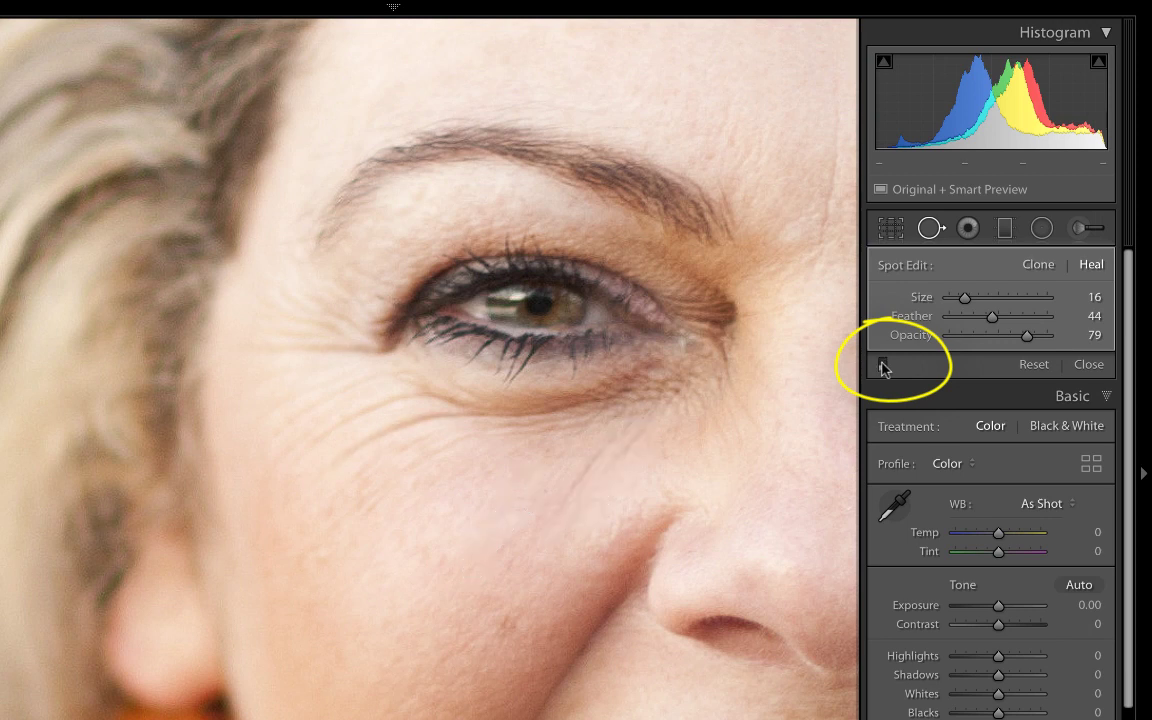
{"action": "left_click", "coordinate": [882, 365]}
{"action": "left_click", "coordinate": [882, 365]}
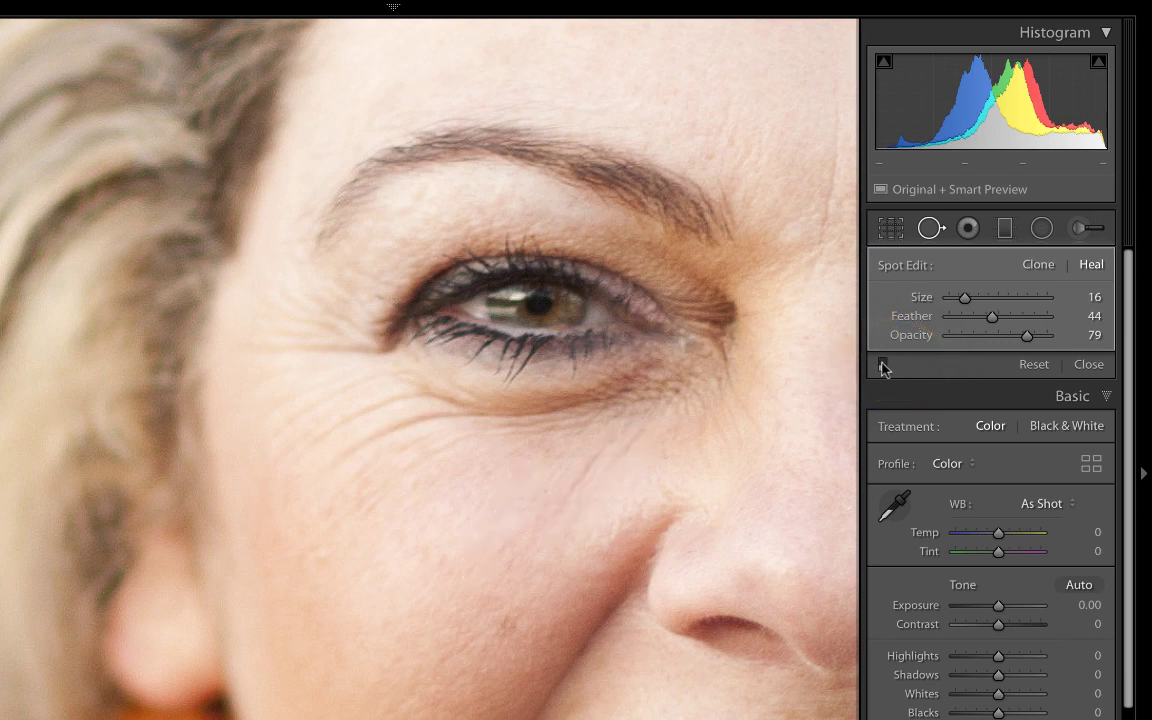